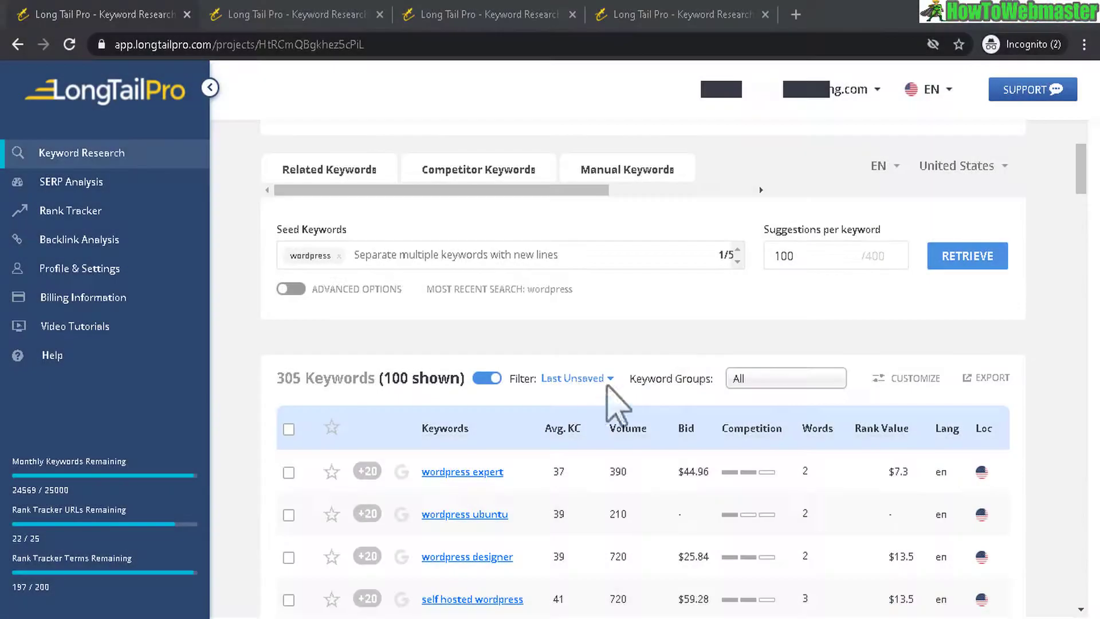
# Bring up the 'Your 7 day free trial is waiting!' signup page.
pyautogui.moveTo(668, 403)
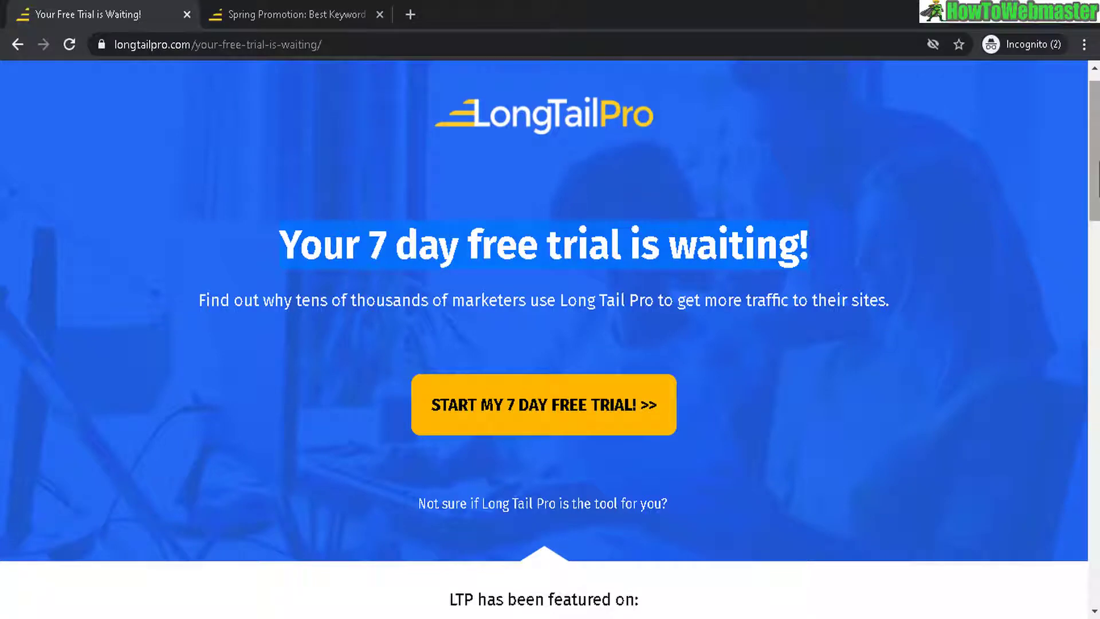
# Scroll through the free trial page, then return to the 305 wordpress keyword results.
pyautogui.scroll(-1, 550, 338)
pyautogui.scroll(1, 373, 177)
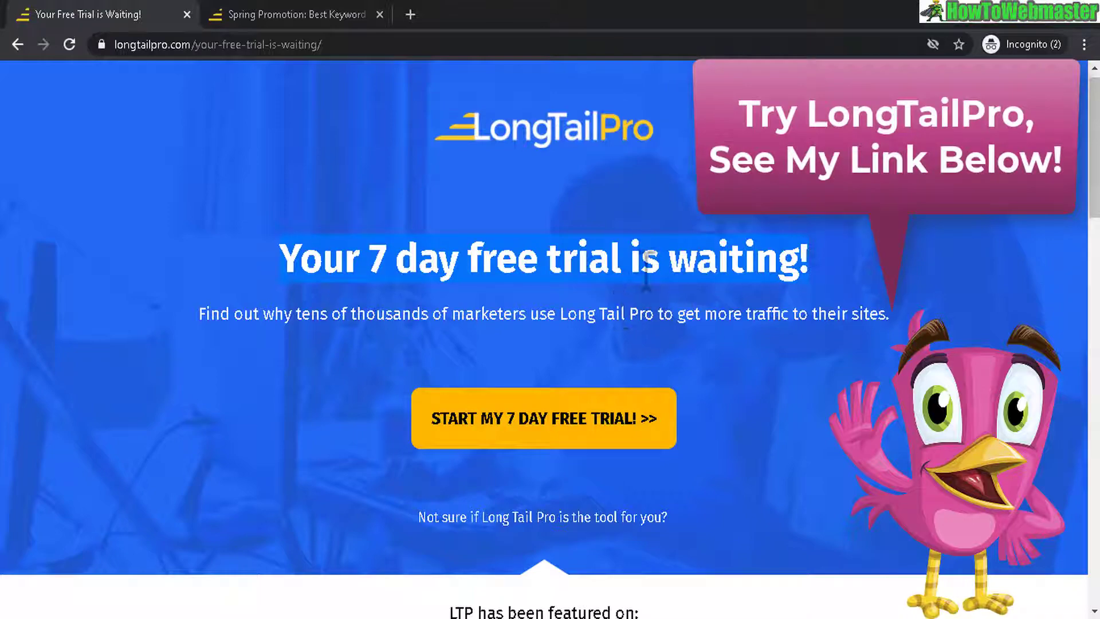
pyautogui.scroll(-10, 550, 338)
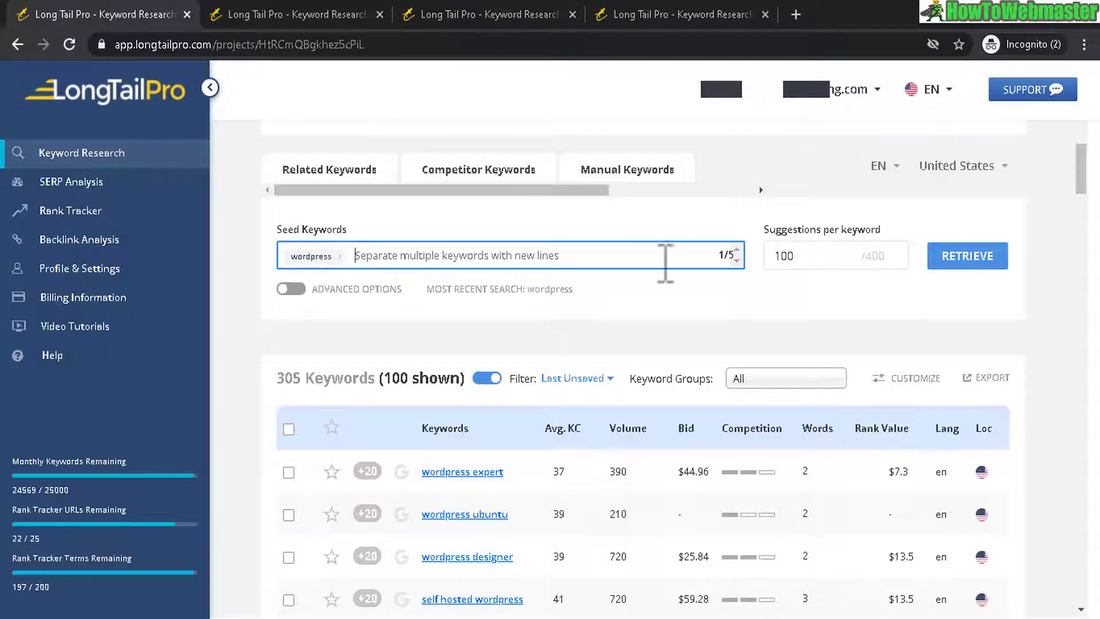
# Highlight the 100 suggestions-per-keyword setting and the 100-shown results count, then scroll to the table.
pyautogui.moveTo(804, 243); pyautogui.dragTo(759, 259)
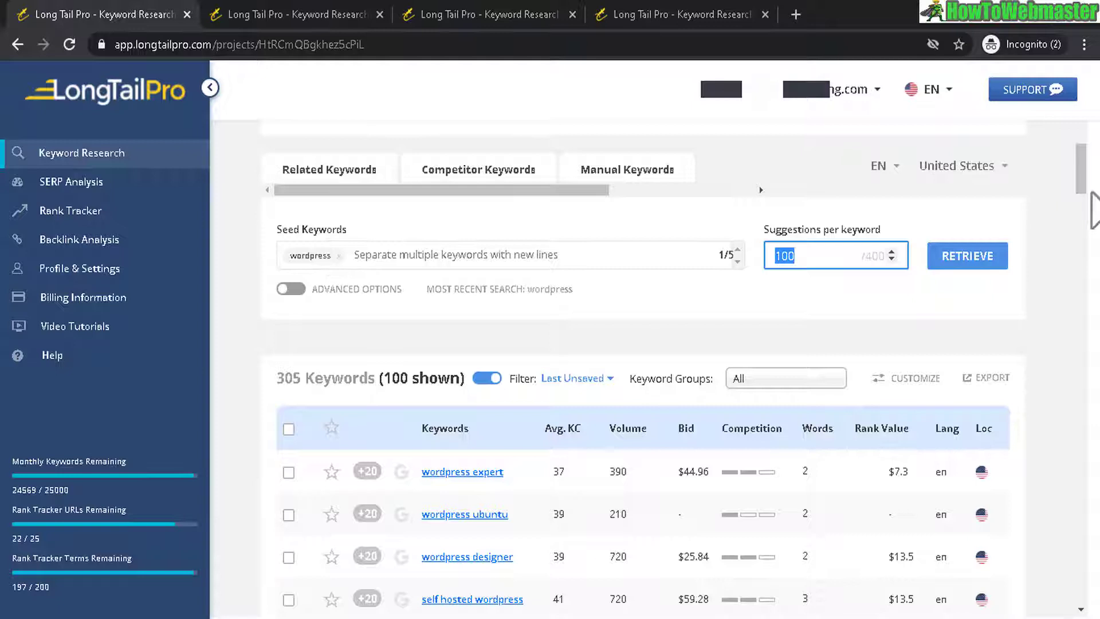
pyautogui.scroll(-3, 1085, 207)
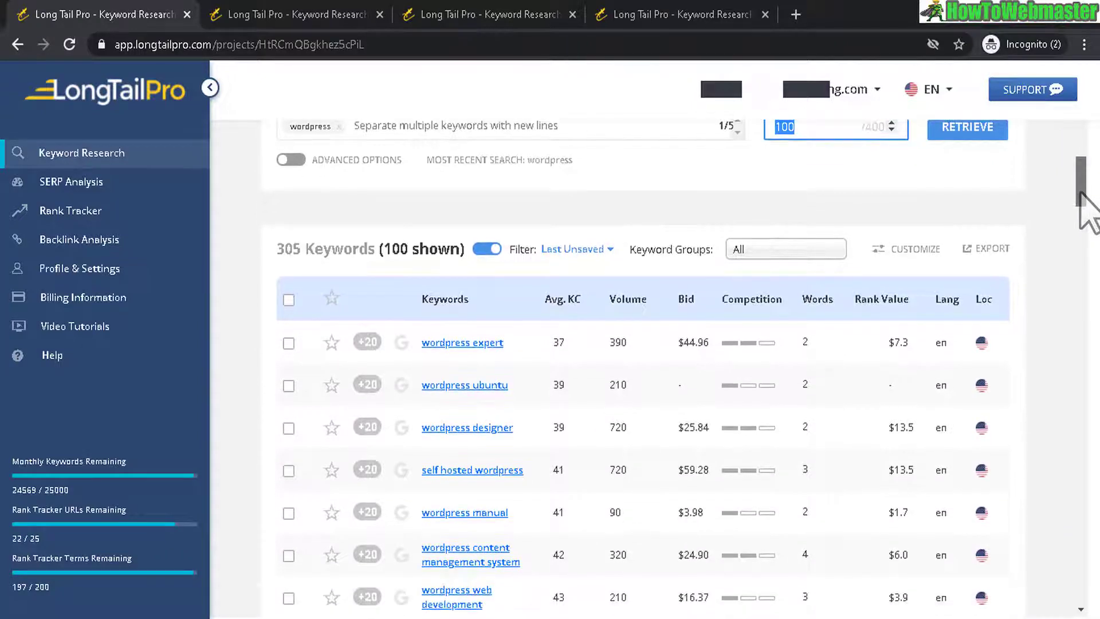
pyautogui.scroll(1, 404, 327)
pyautogui.moveTo(390, 293); pyautogui.dragTo(444, 292)
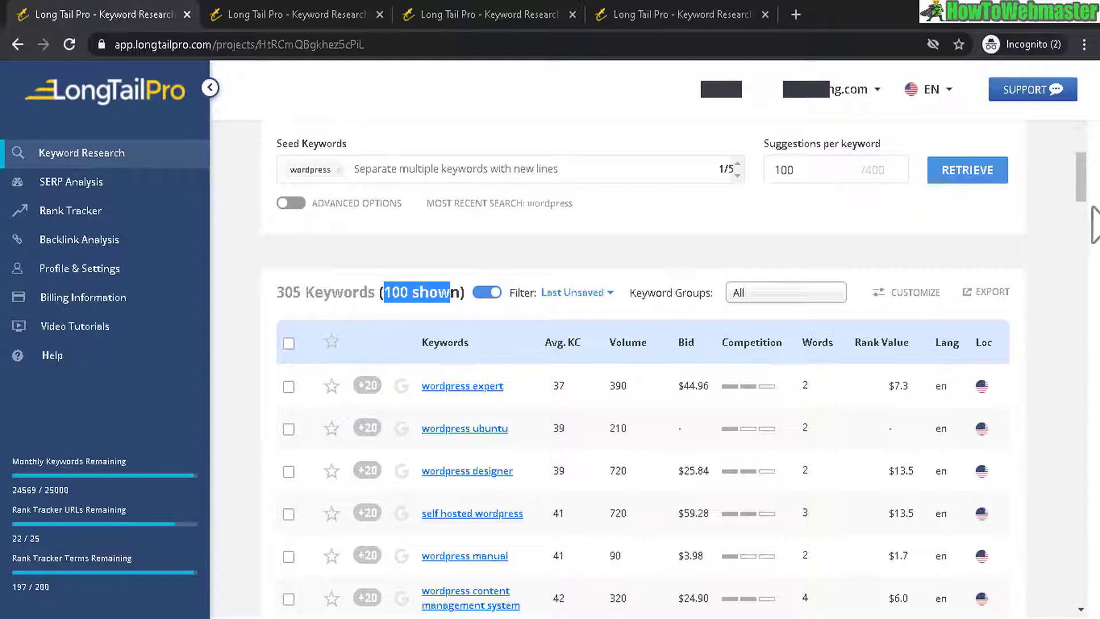
pyautogui.scroll(-3, 1091, 208)
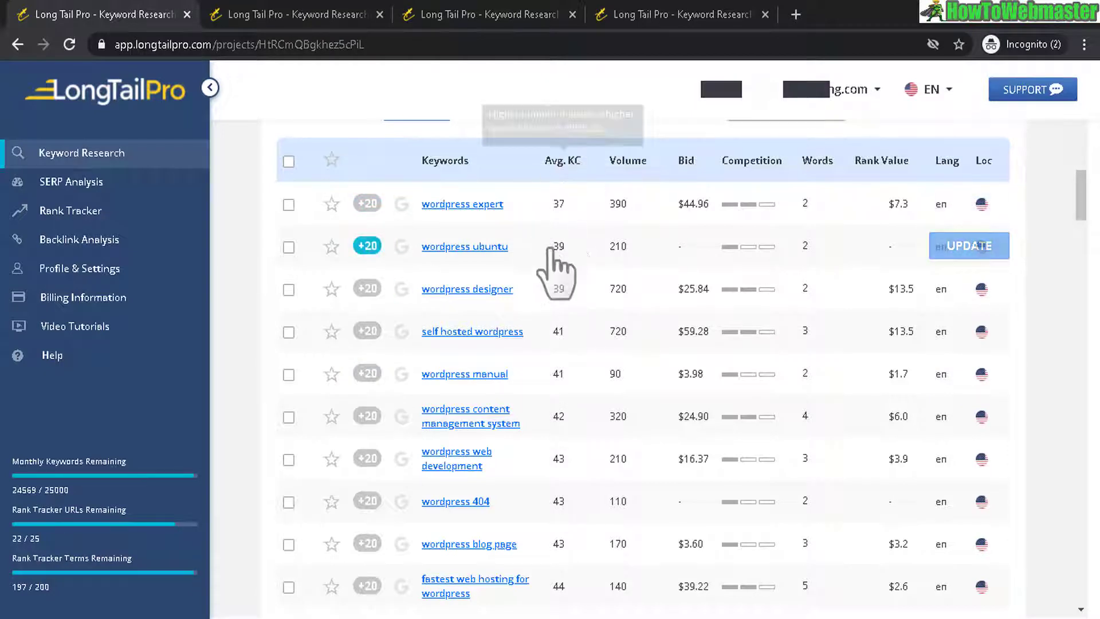
# Sort keywords by Avg. KC, highest first and then lowest first, and read the column tooltip.
pyautogui.click(564, 163)
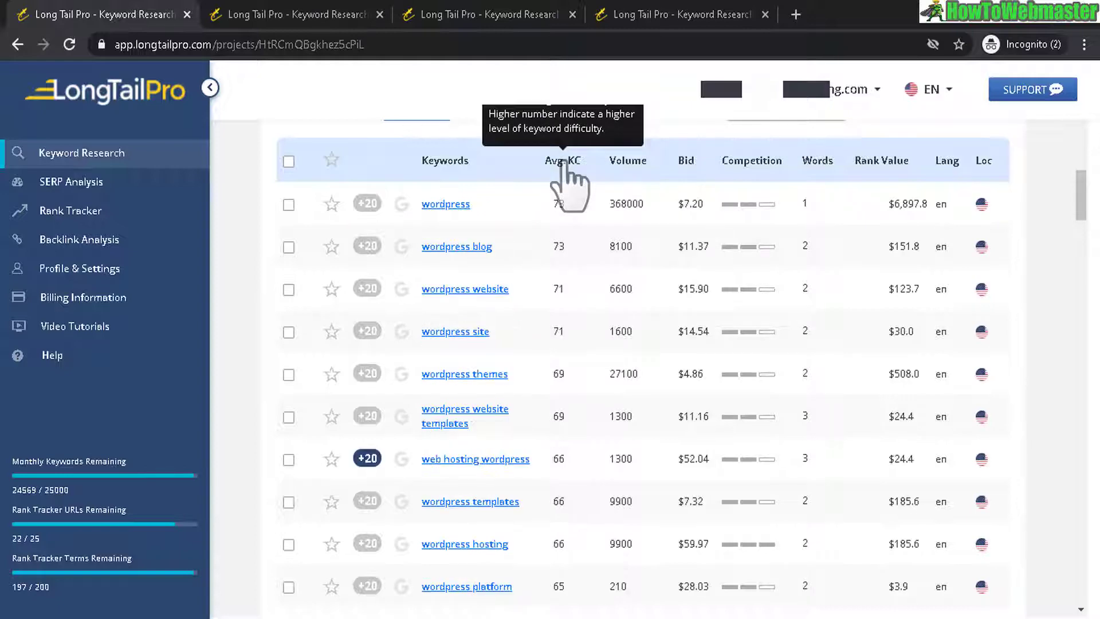
pyautogui.click(564, 163)
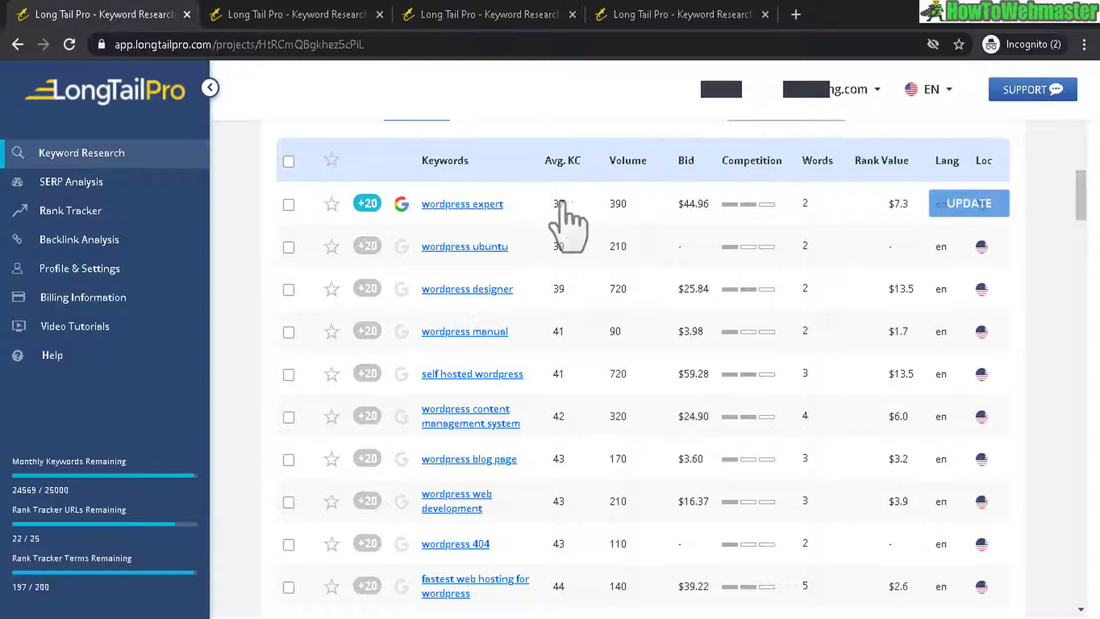
pyautogui.moveTo(561, 173)
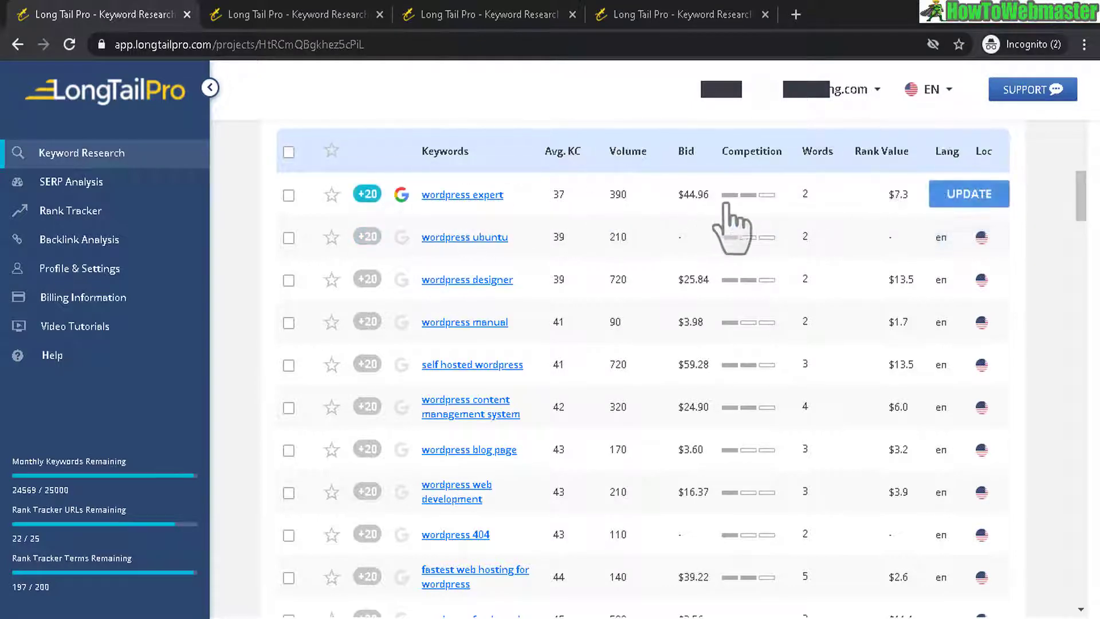
# Refresh the 'wordpress expert' keyword data using one credit, updating its Avg. KC to 38.
pyautogui.click(973, 221)
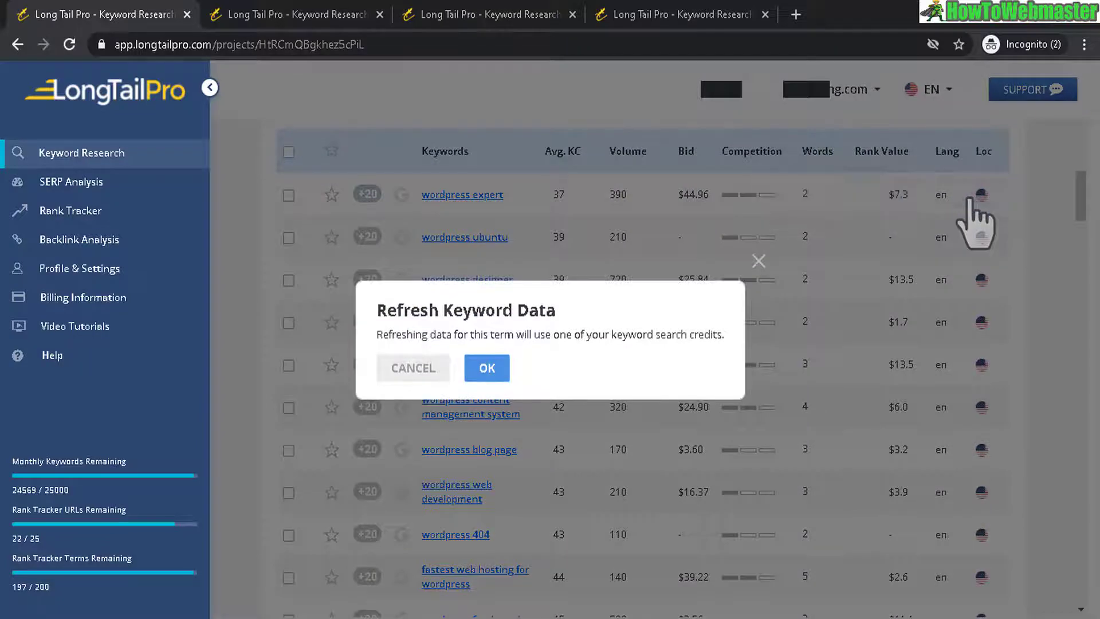
pyautogui.click(488, 368)
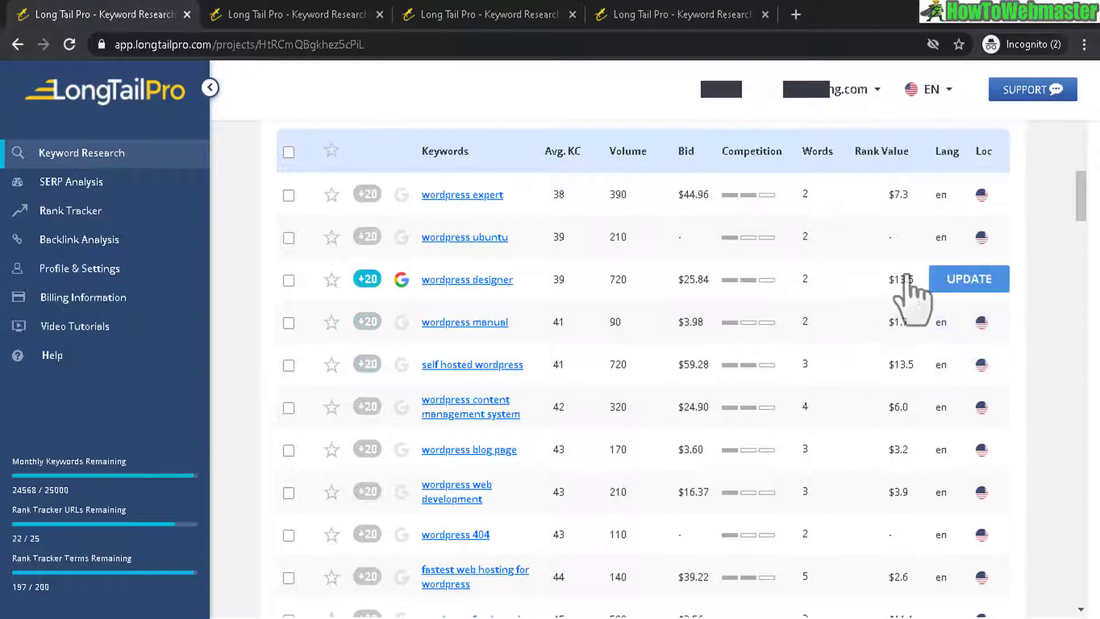
pyautogui.click(962, 196)
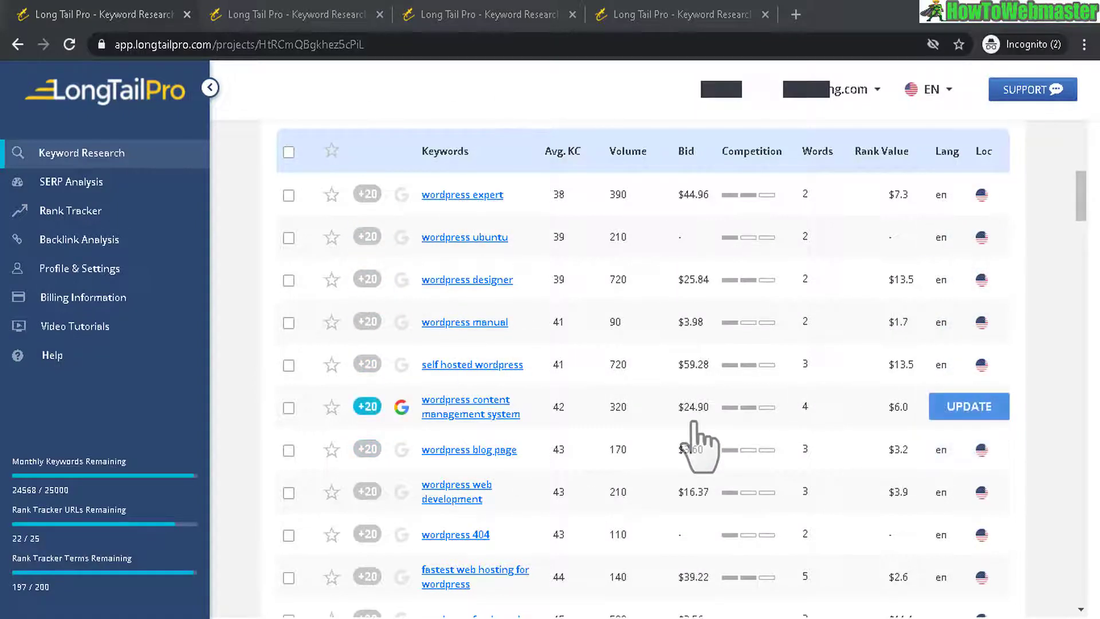
pyautogui.moveTo(1073, 191)
pyautogui.mouseDown()
pyautogui.moveTo(1081, 579)
pyautogui.moveTo(1077, 197)
pyautogui.mouseUp()
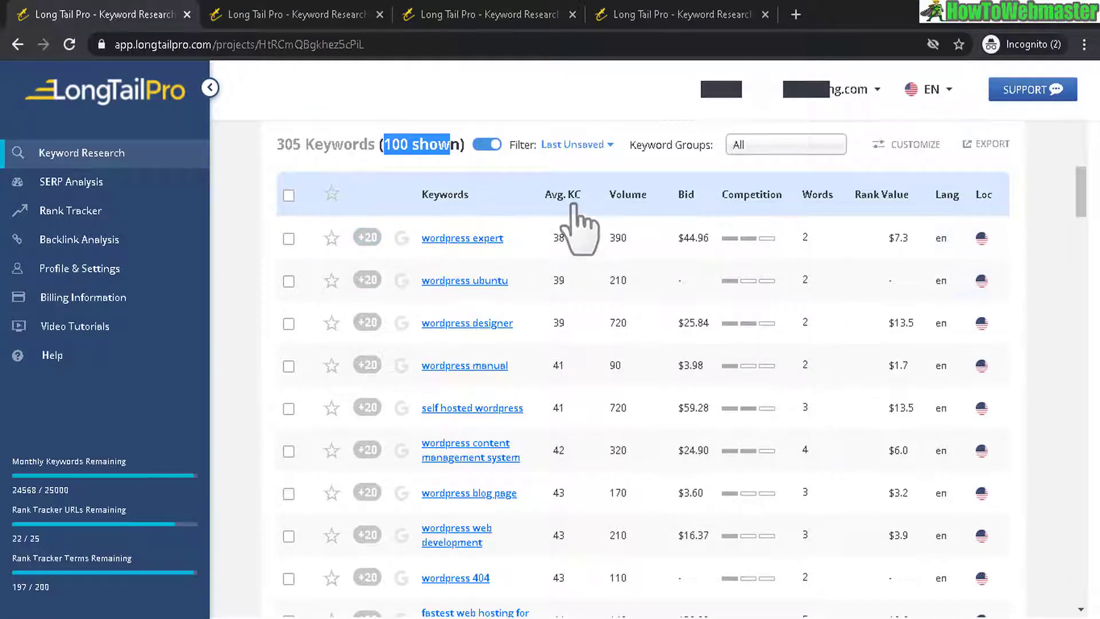
# Retrieve keyword ideas for four wordpress seeds with a 1000 minimum monthly-search filter.
pyautogui.moveTo(580, 198)
pyautogui.scroll(2, 1085, 211)
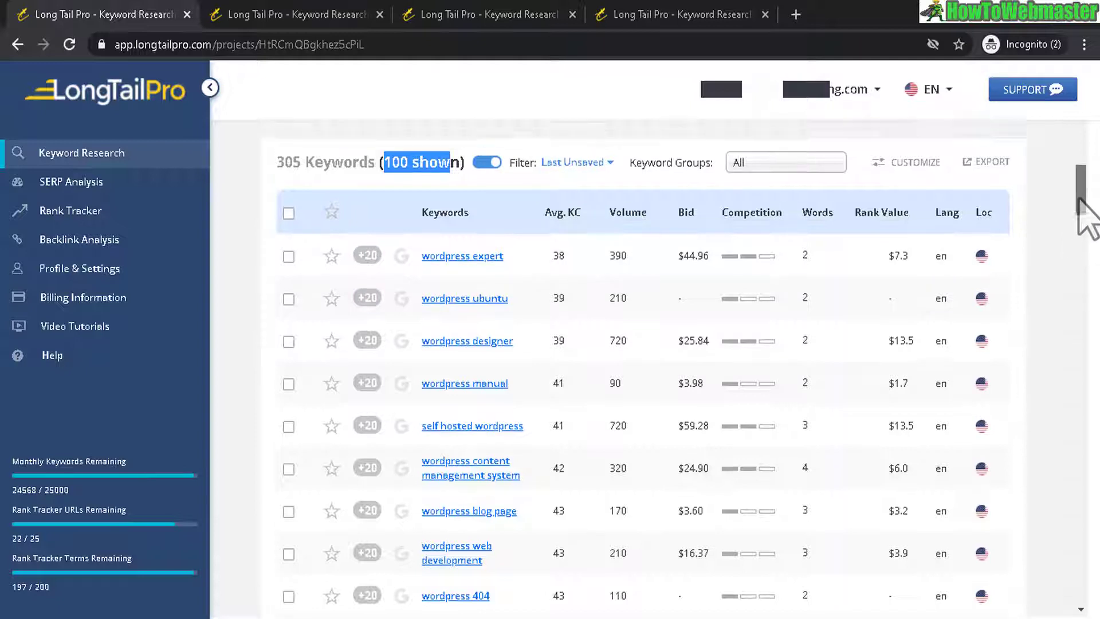
pyautogui.scroll(1, 557, 393)
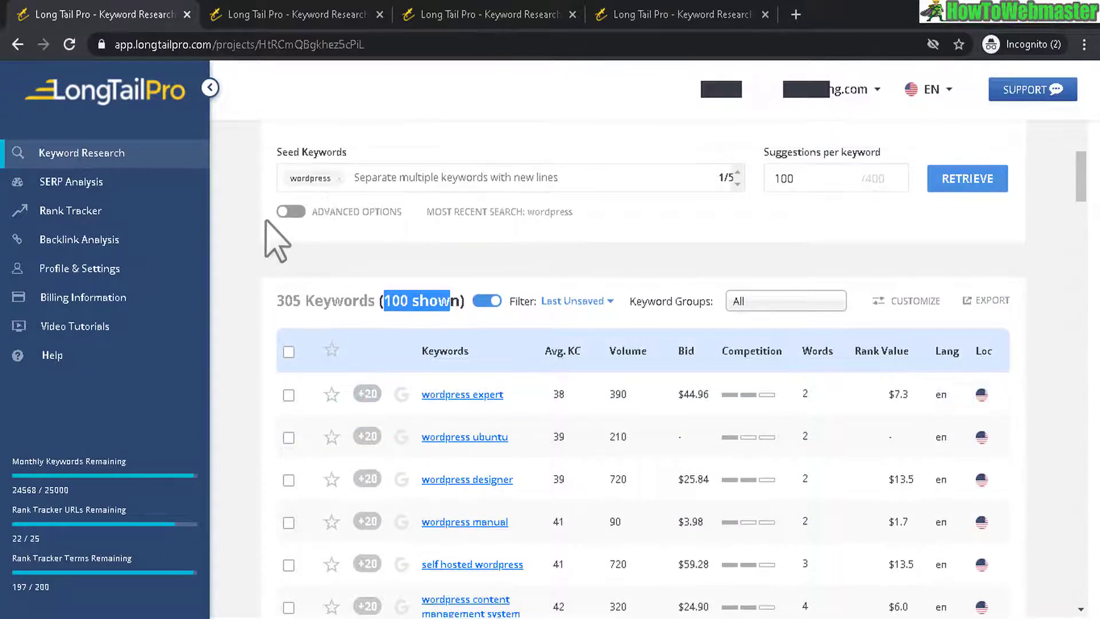
pyautogui.click(289, 212)
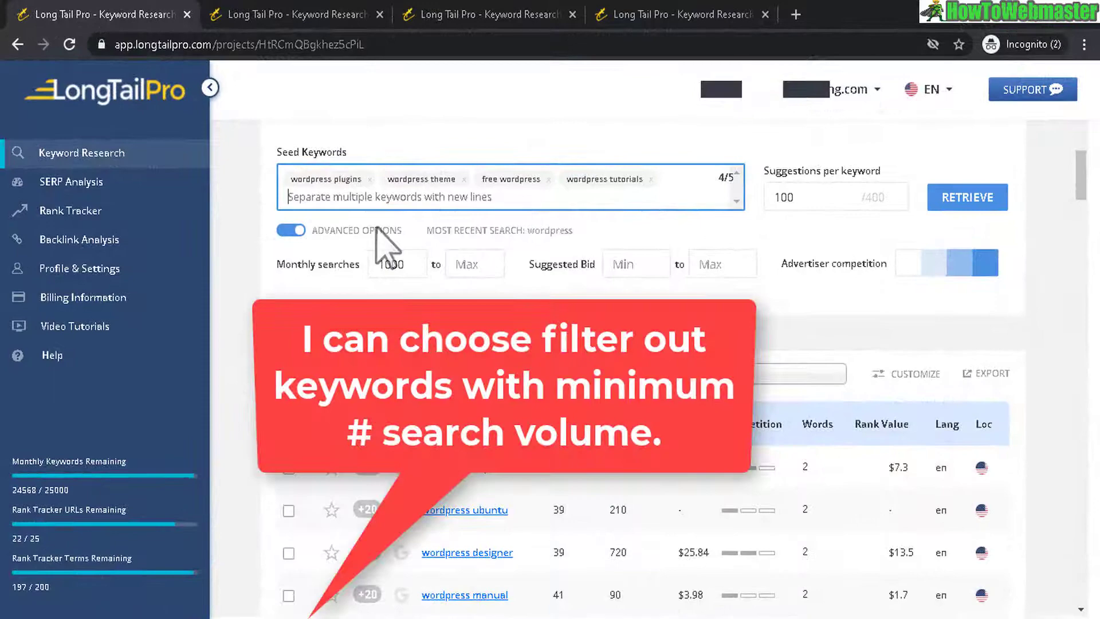
pyautogui.click(966, 197)
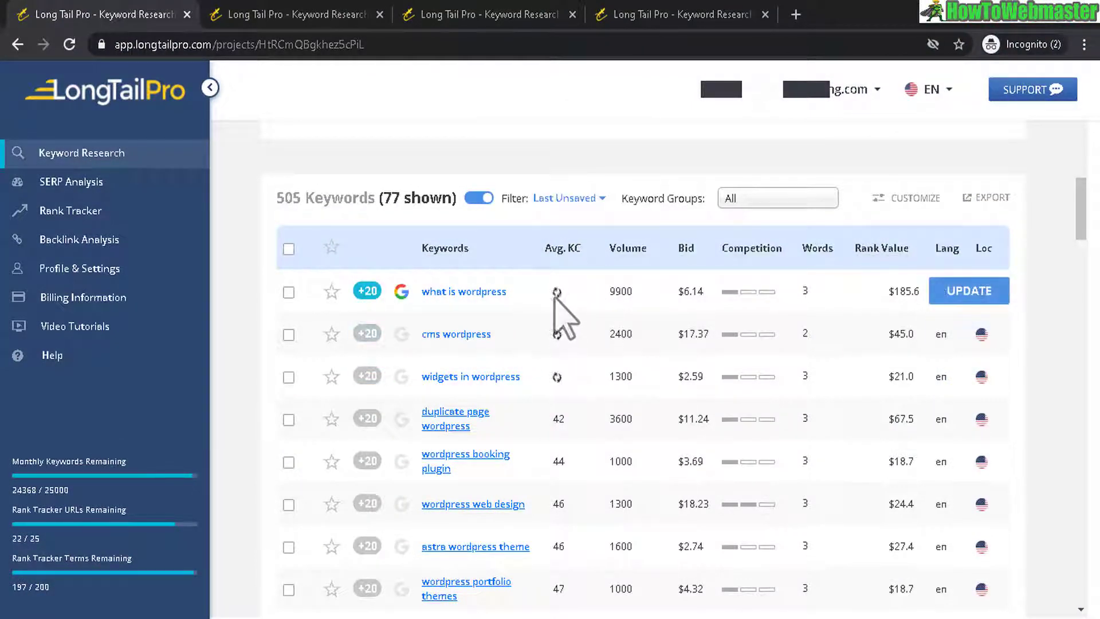
# Scroll through the 505 new keyword ideas starting with 'what is wordpress'.
pyautogui.moveTo(577, 258)
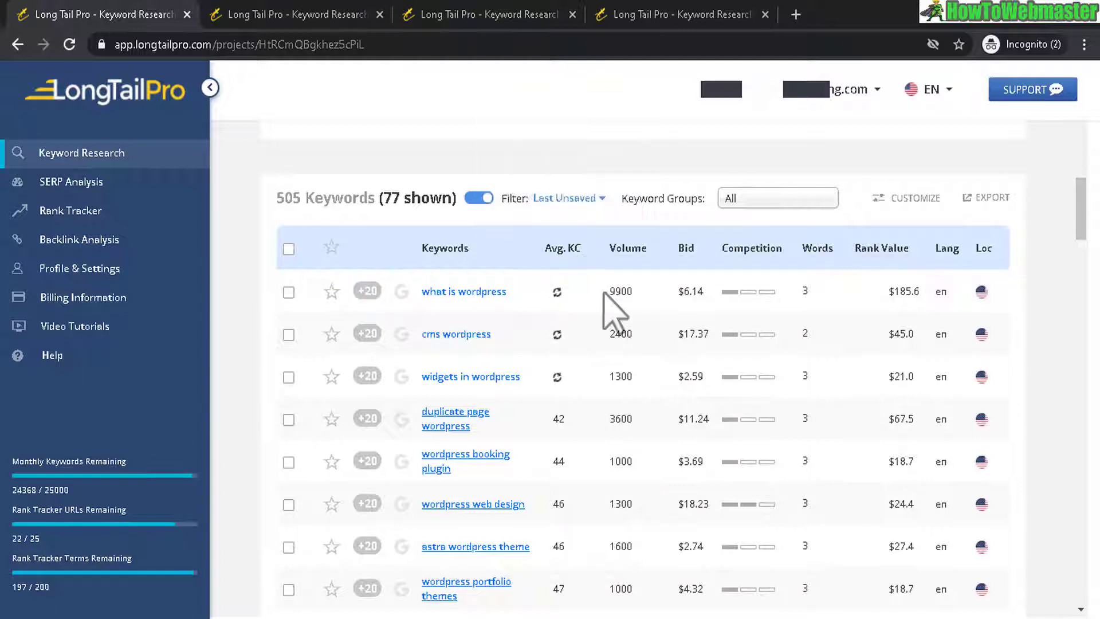
pyautogui.scroll(-1, 1083, 217)
pyautogui.scroll(-2, 1084, 235)
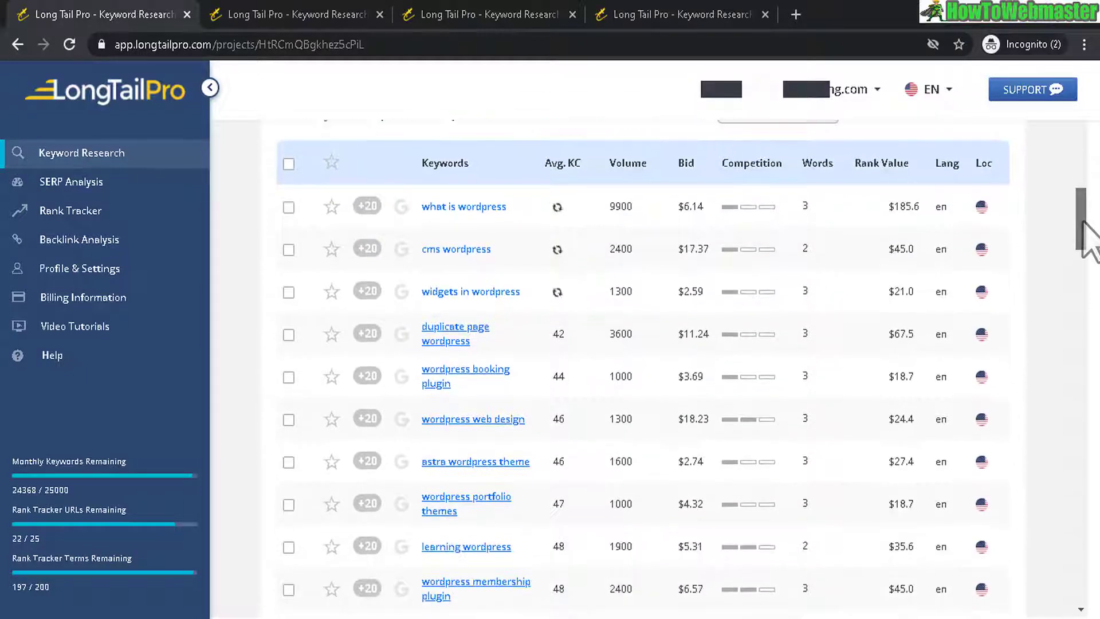
# Open the 'duplicate page wordpress' competition analysis, highlight its title, and scroll its results.
pyautogui.click(559, 335)
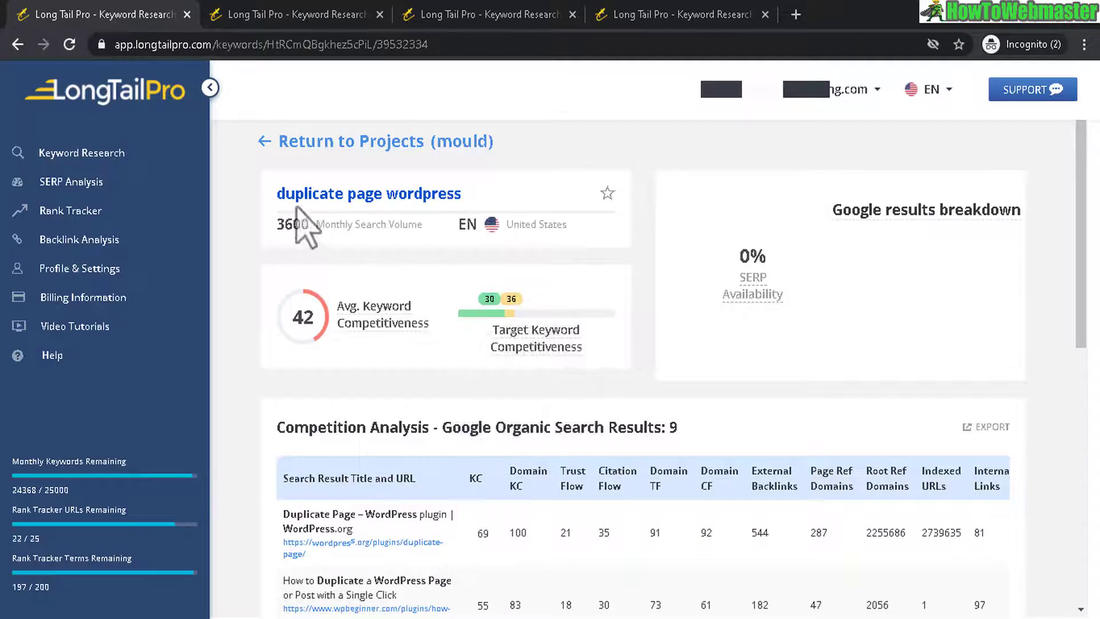
pyautogui.moveTo(462, 194); pyautogui.dragTo(276, 197)
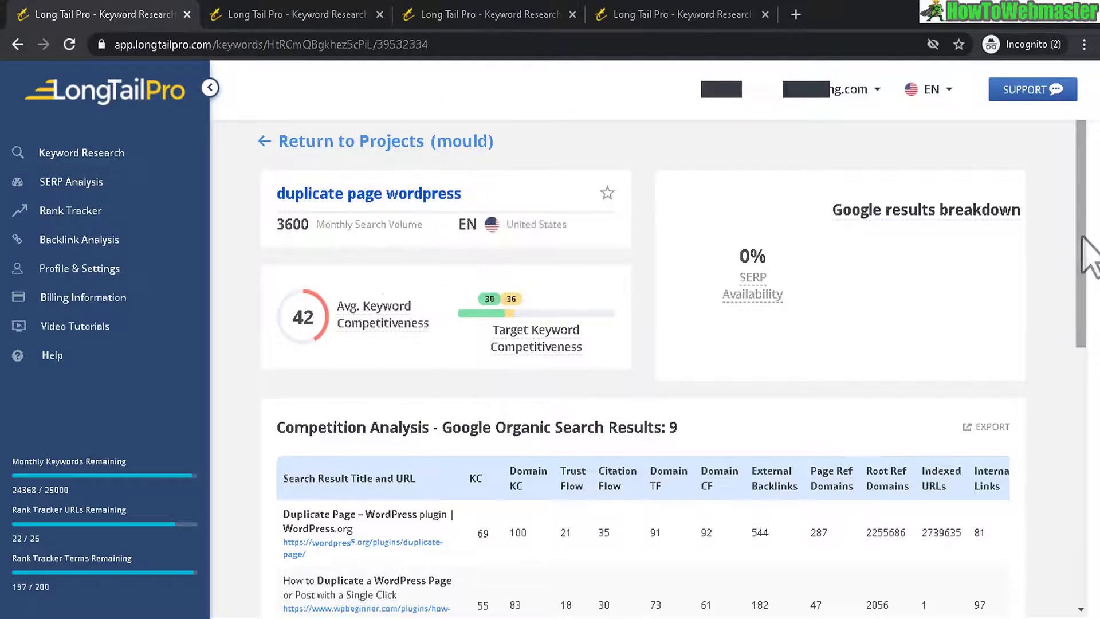
pyautogui.moveTo(1086, 238); pyautogui.dragTo(1084, 350)
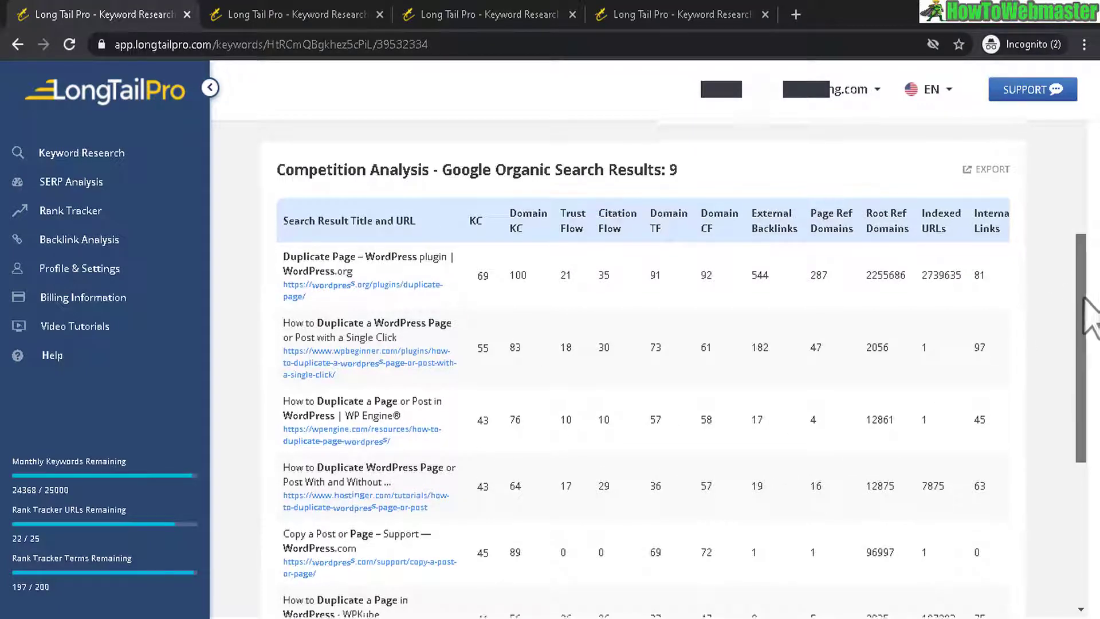
pyautogui.scroll(-1, 1081, 309)
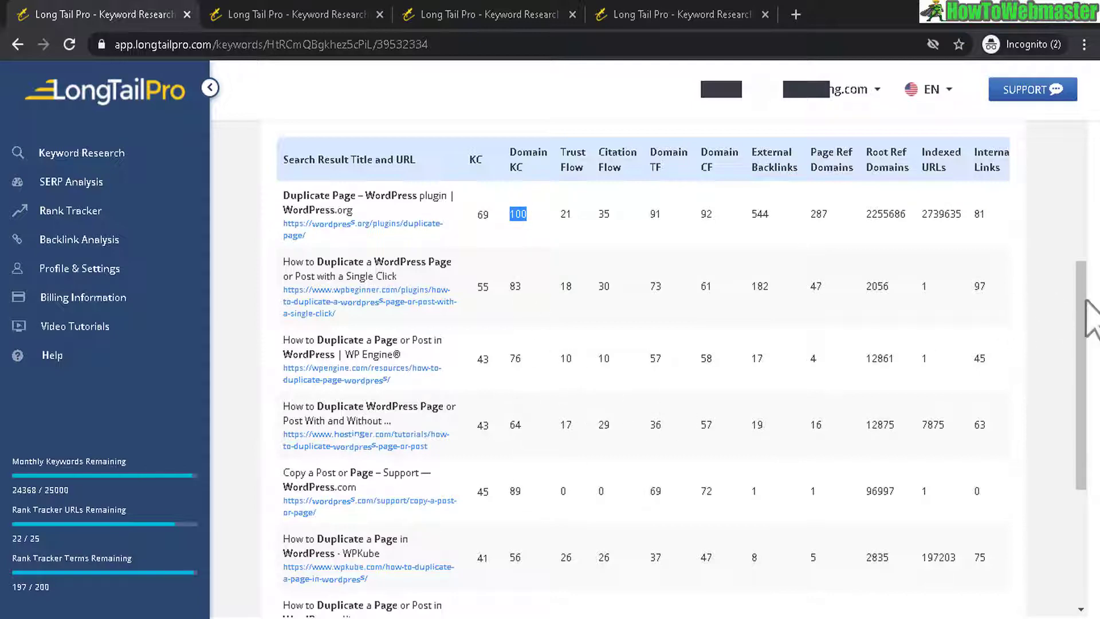
# Highlight a result's Domain KC, then return to the project keyword list with Alt+Left.
pyautogui.moveTo(1085, 299); pyautogui.dragTo(1083, 403)
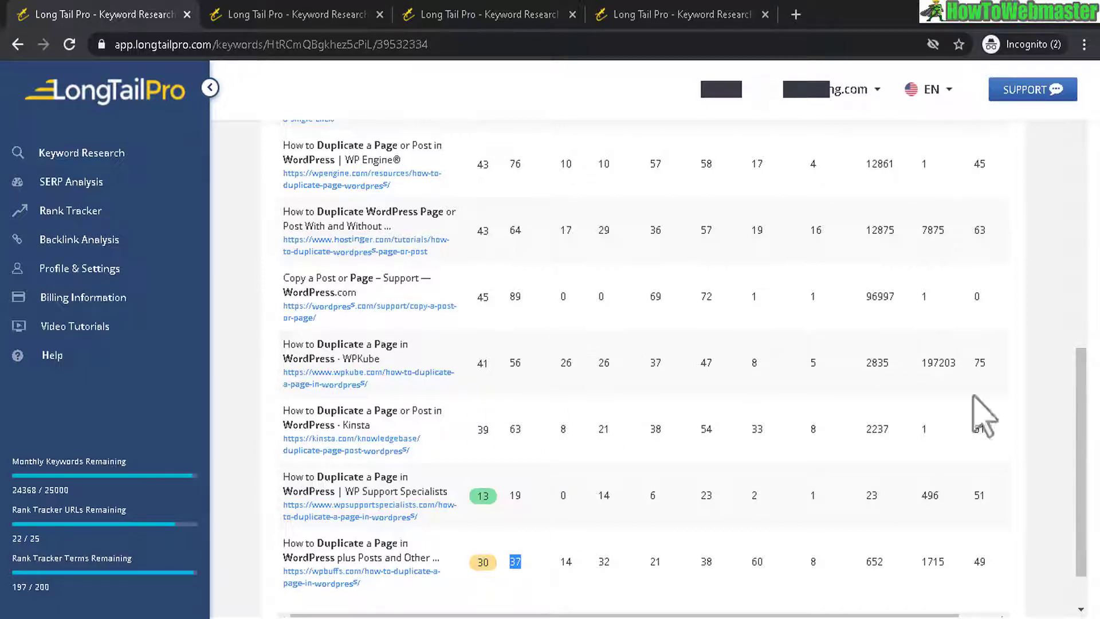
pyautogui.moveTo(1081, 429); pyautogui.dragTo(1084, 333)
pyautogui.doubleClick(515, 277)
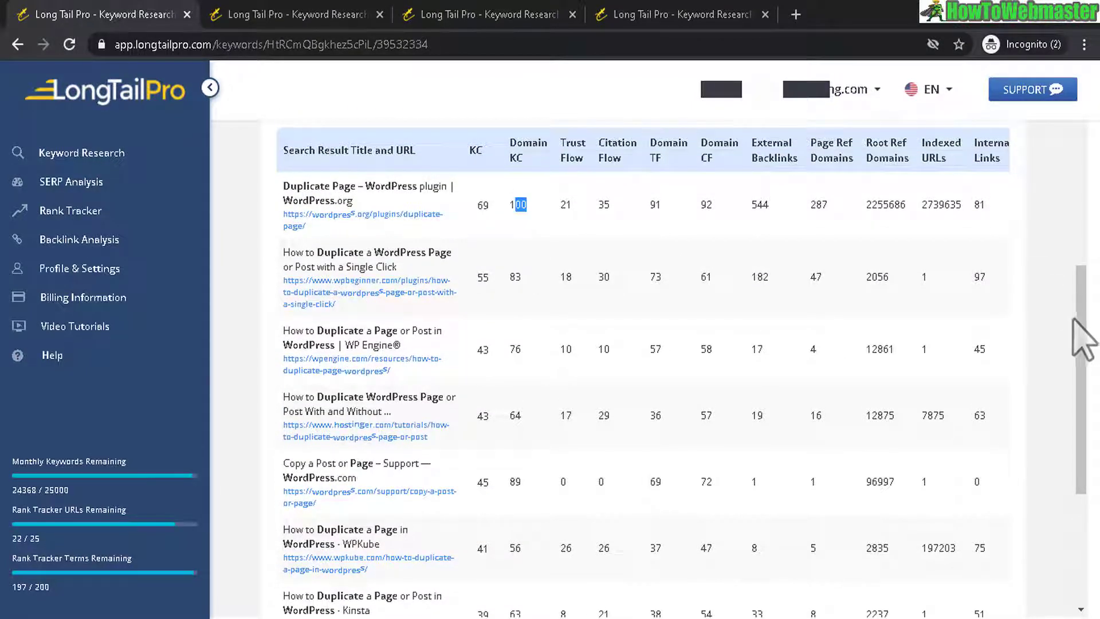
pyautogui.scroll(5, 1075, 343)
pyautogui.hotkey('alt', 'Left')
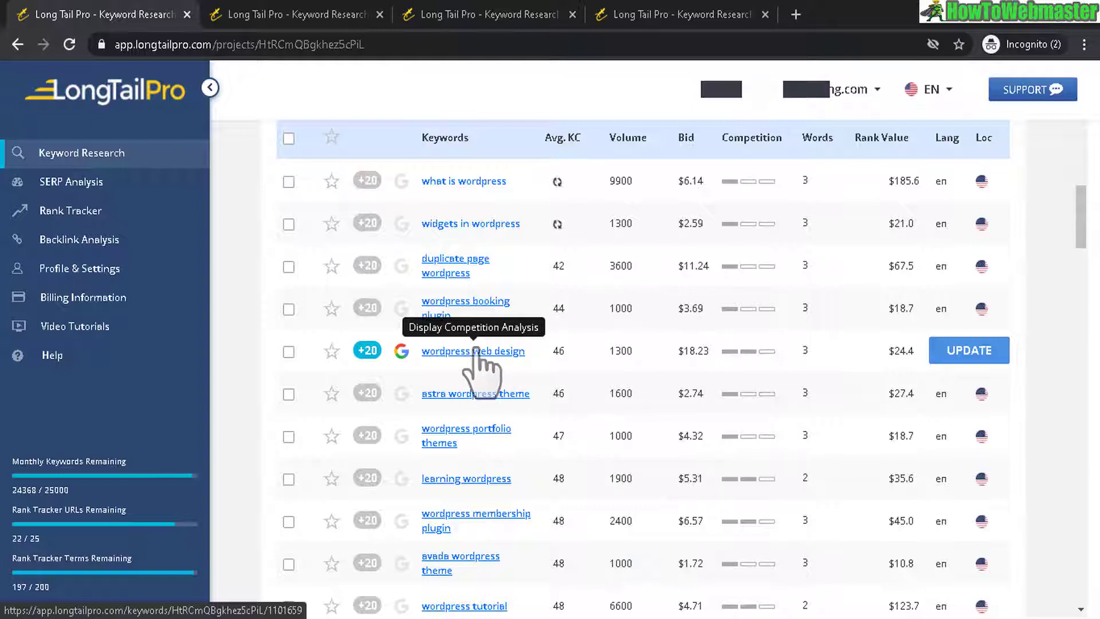
# Open the 'wordpress tutorials for beginners' analysis, highlighting its 880 searches and a Domain KC of 100.
pyautogui.click(298, 14)
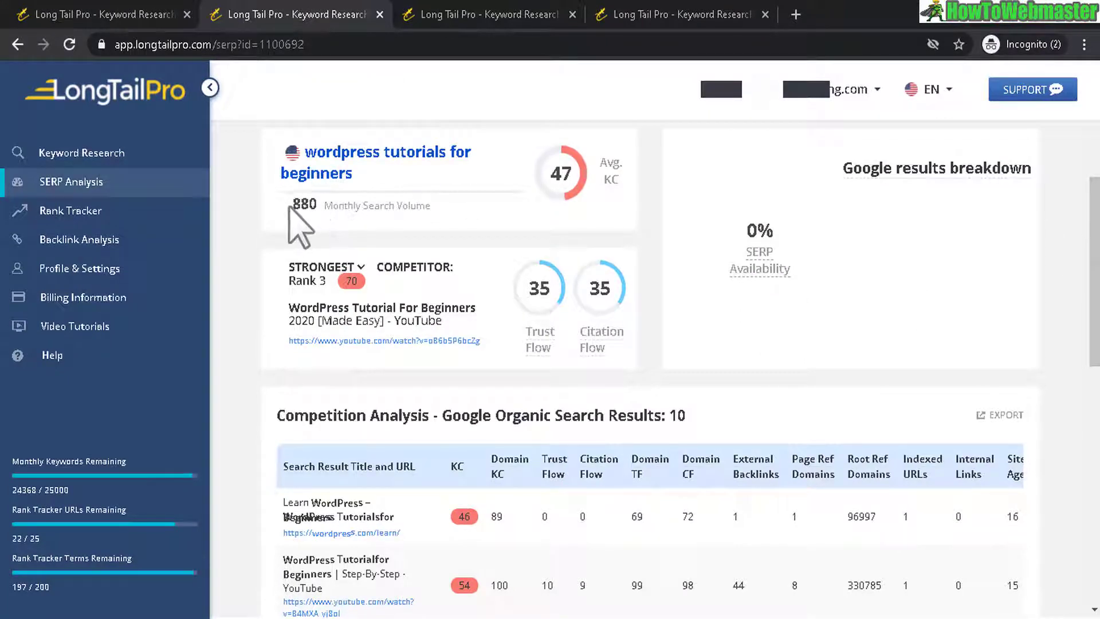
pyautogui.moveTo(289, 206); pyautogui.dragTo(420, 213)
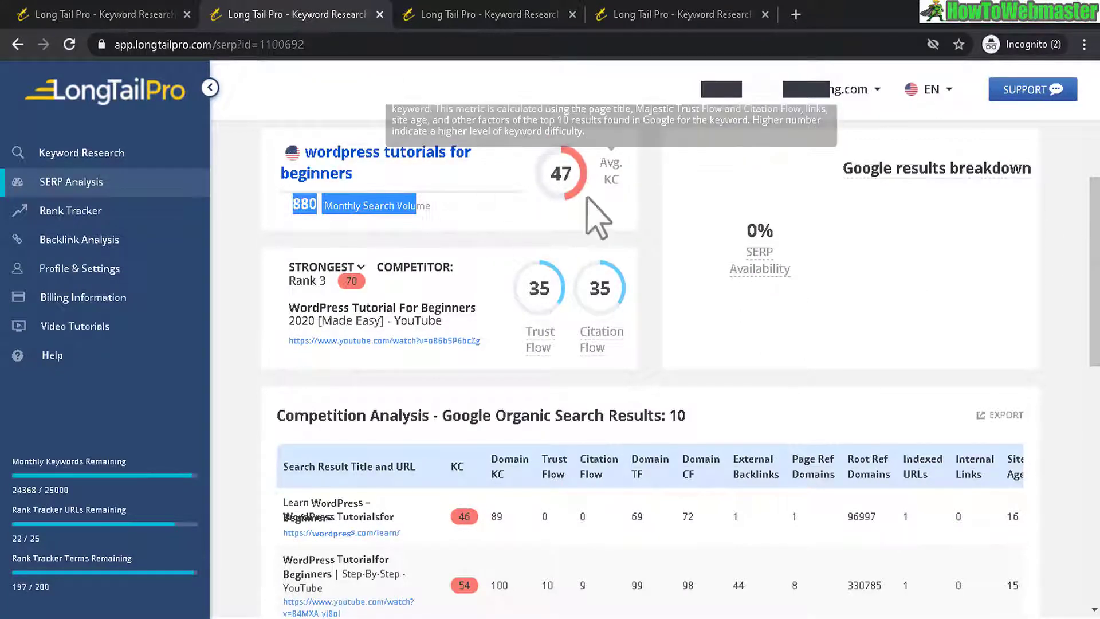
pyautogui.moveTo(1096, 261); pyautogui.dragTo(1095, 430)
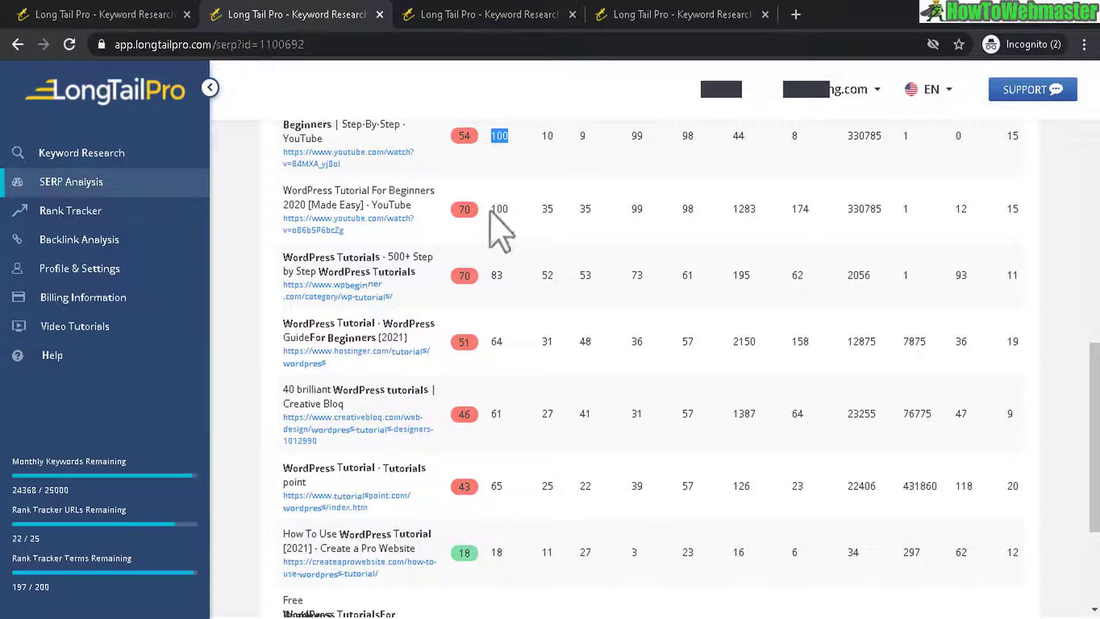
pyautogui.doubleClick(493, 210)
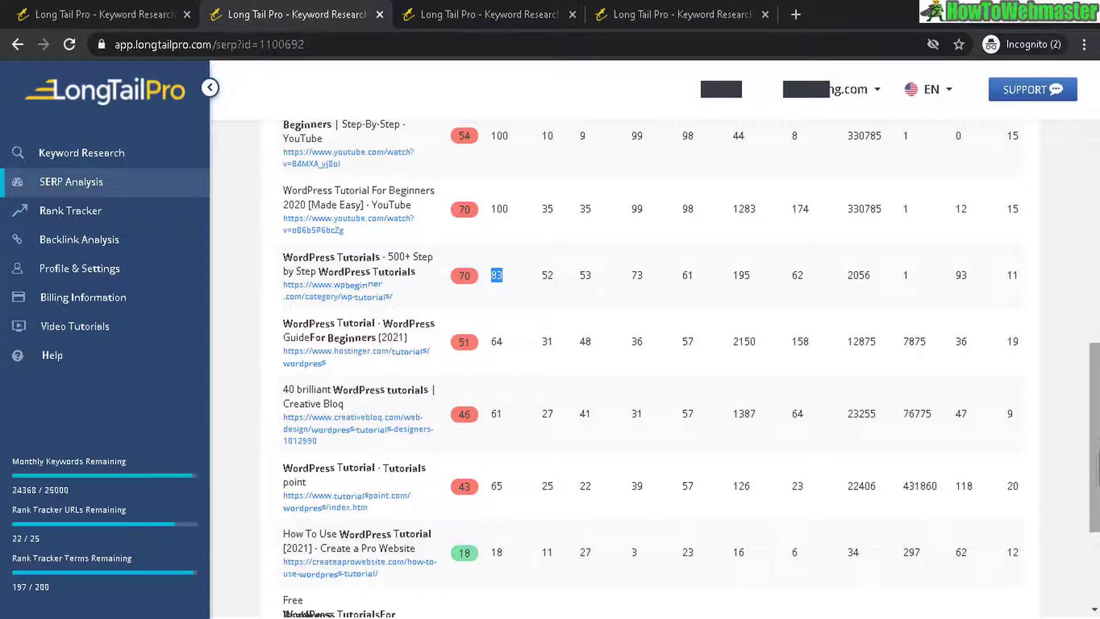
# Highlight the weak result's Domain KC of 18 and scroll through the ranking results.
pyautogui.scroll(-3, 1031, 516)
pyautogui.moveTo(499, 409); pyautogui.dragTo(507, 401)
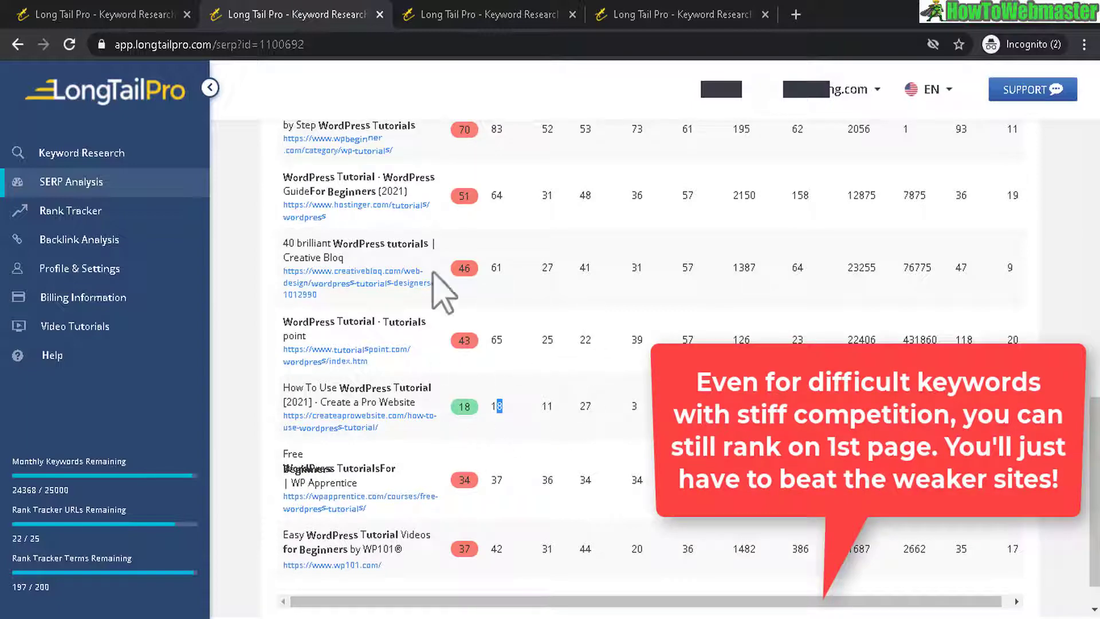
pyautogui.scroll(7, 444, 293)
pyautogui.scroll(-5, 444, 293)
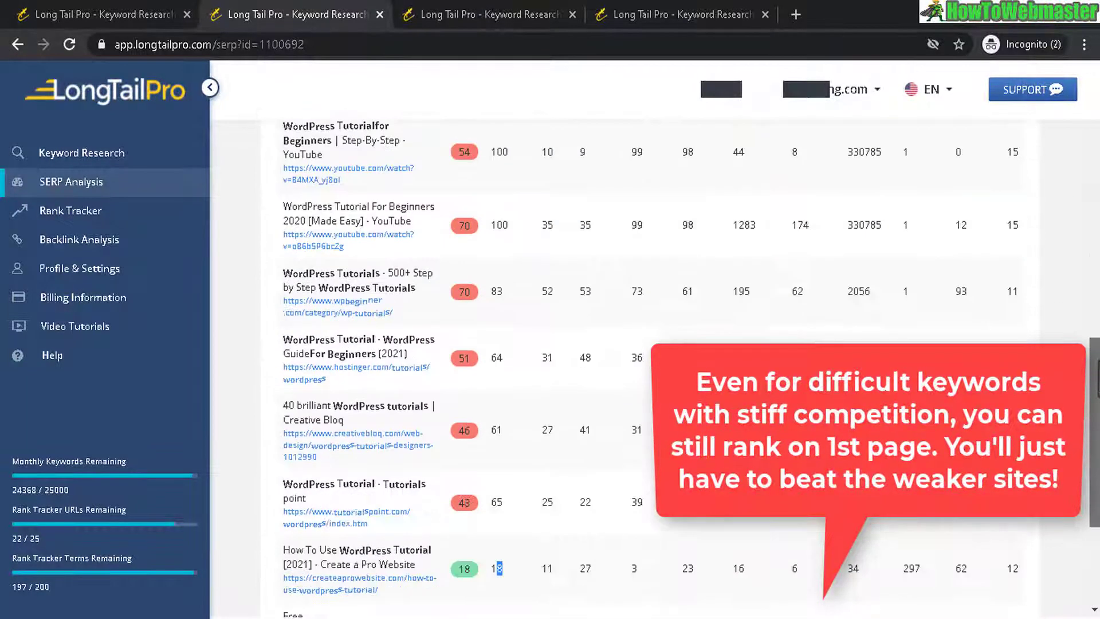
pyautogui.scroll(-2, 459, 422)
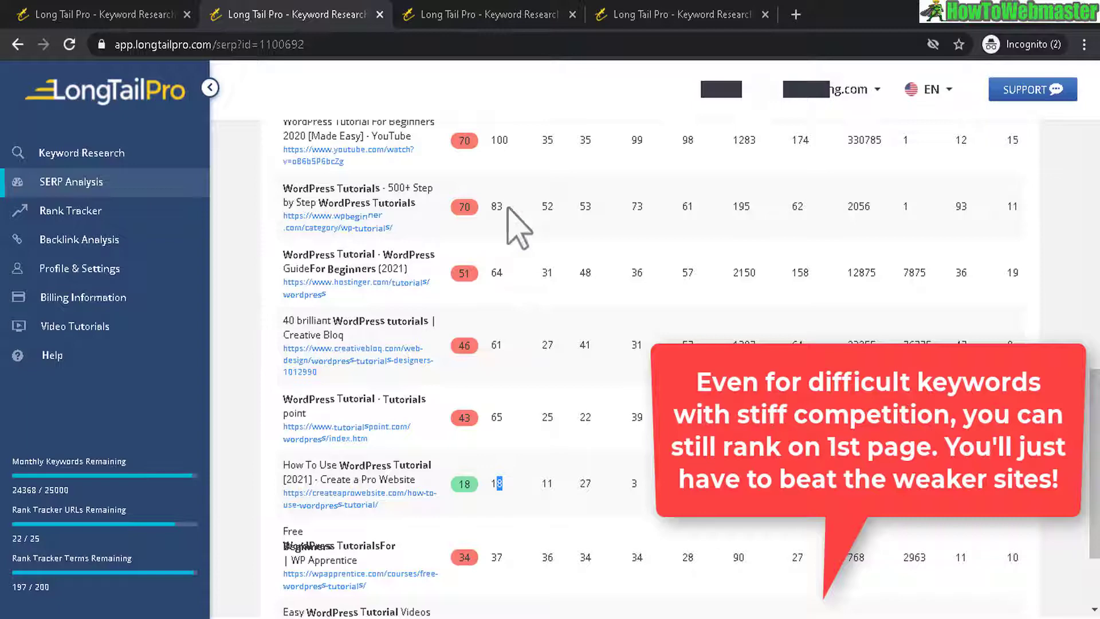
pyautogui.scroll(5, 498, 483)
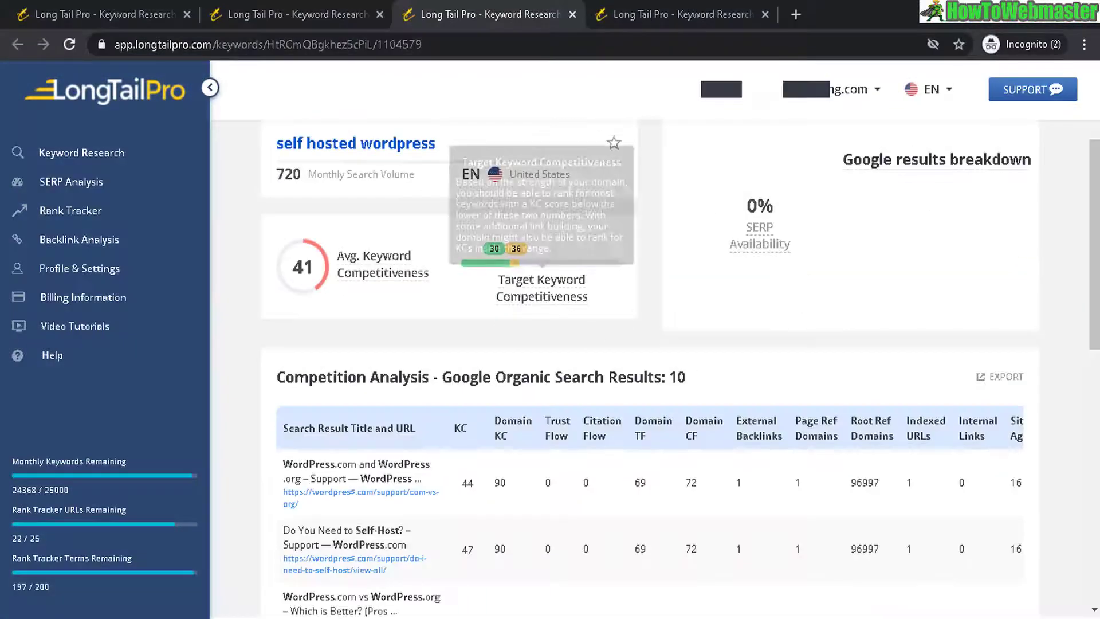
# Scroll the 'self hosted wordpress' competition table, highlighting a strong site's Domain KC of 90.
pyautogui.moveTo(1093, 177); pyautogui.dragTo(1084, 278)
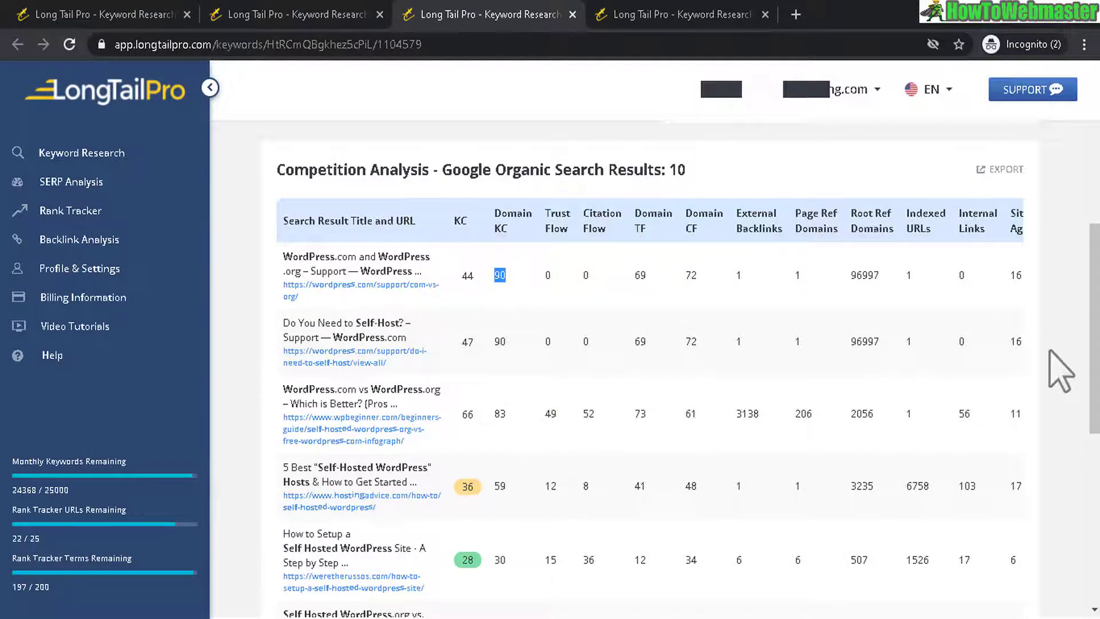
pyautogui.moveTo(1091, 358); pyautogui.dragTo(1092, 456)
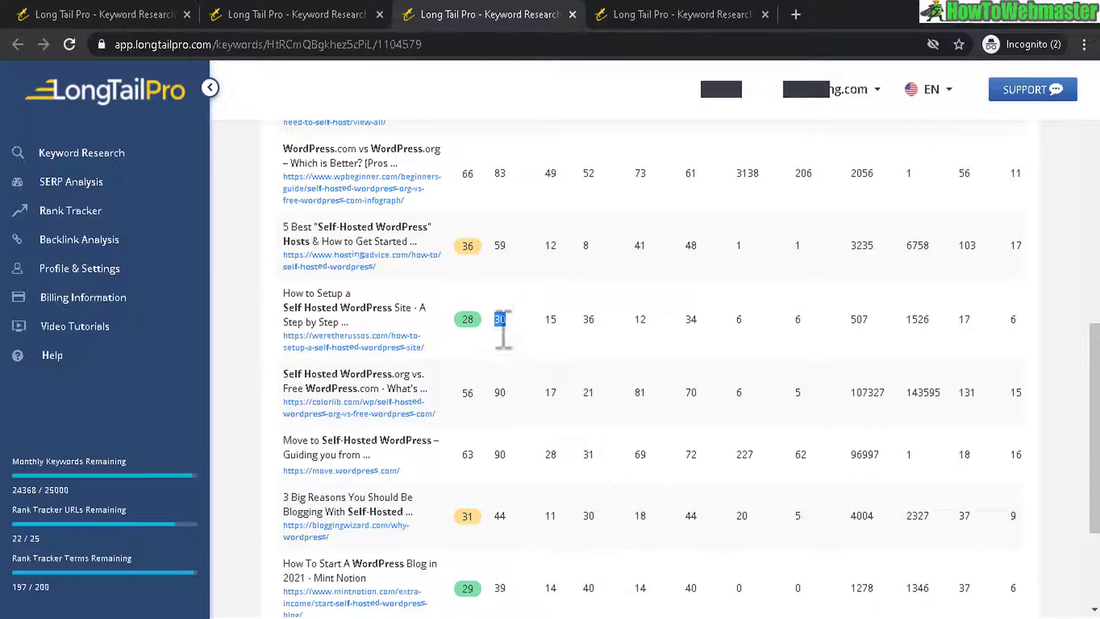
pyautogui.doubleClick(499, 392)
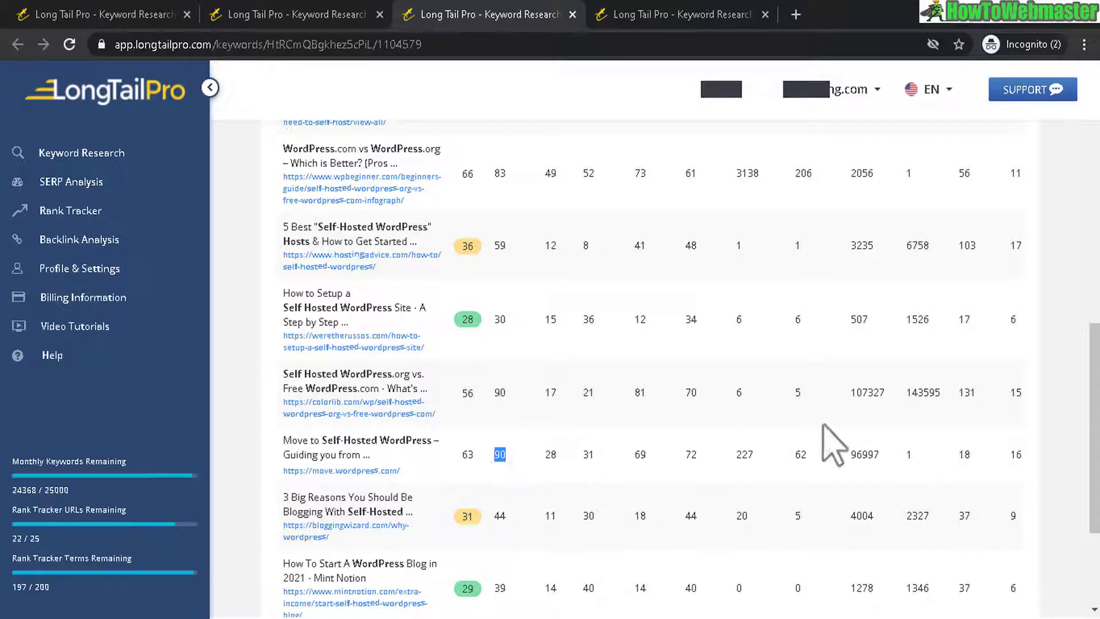
pyautogui.scroll(-2, 825, 430)
pyautogui.scroll(1, 825, 429)
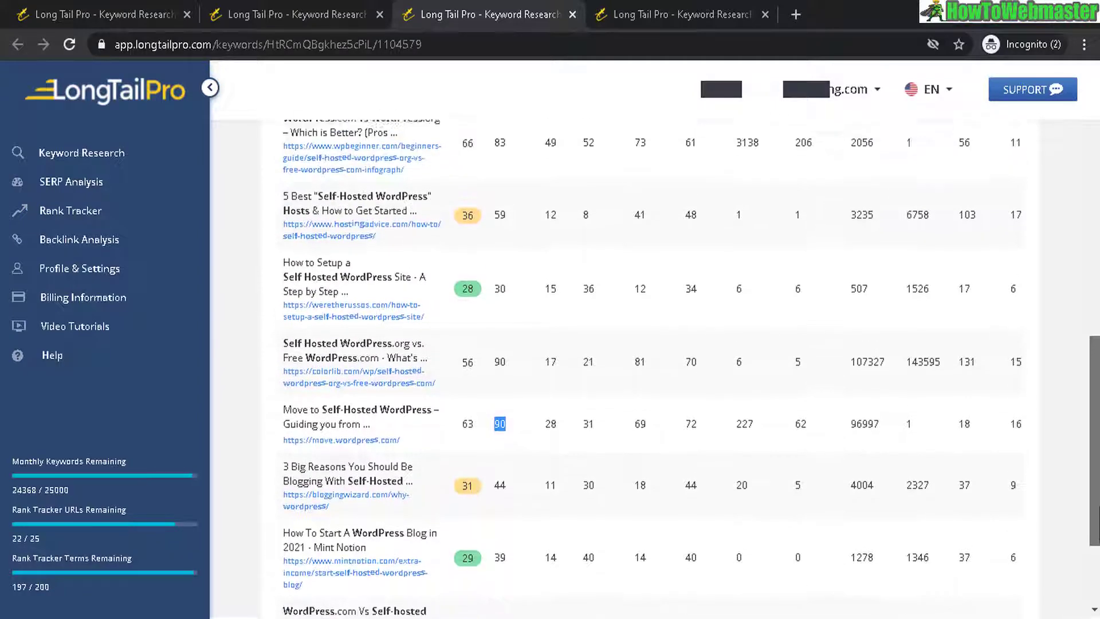
pyautogui.scroll(4, 359, 476)
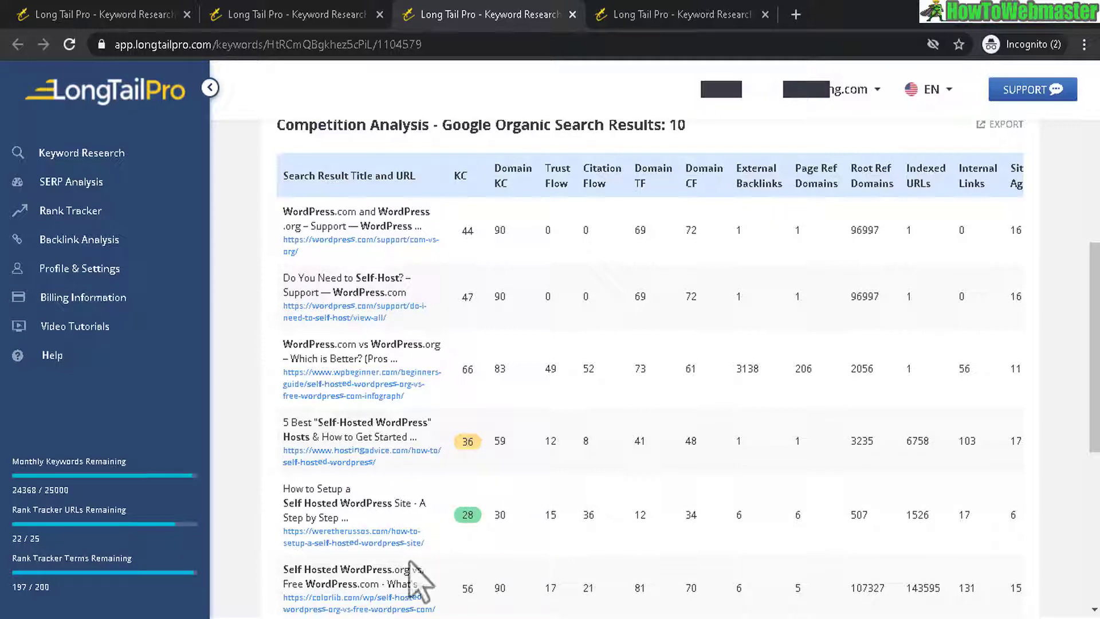
pyautogui.scroll(-4, 724, 504)
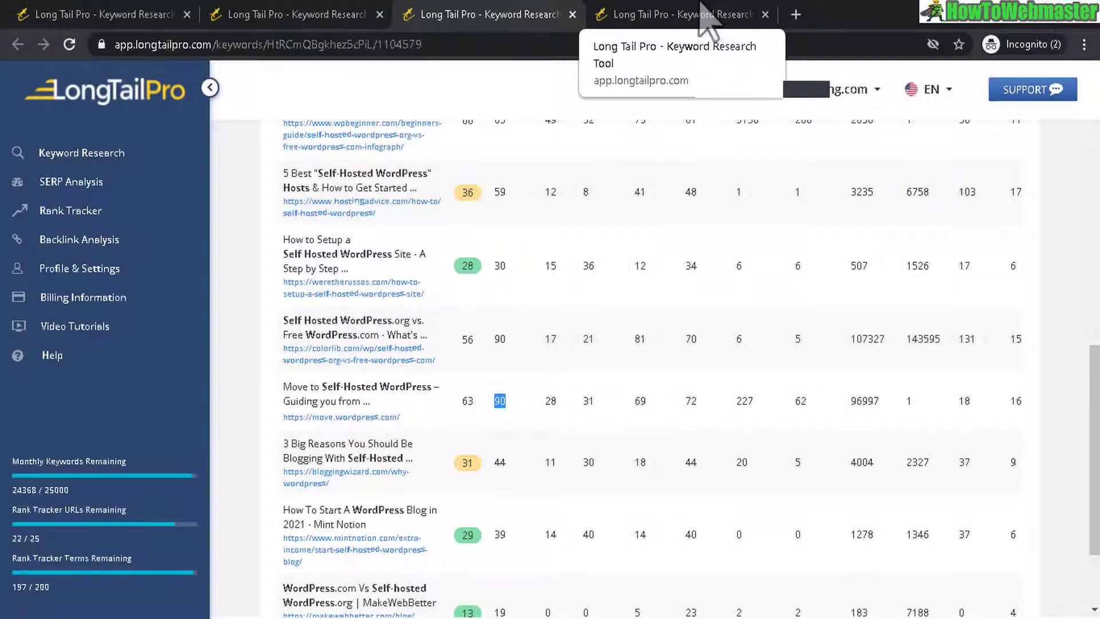
# Enter domain mywebsite.com and keyword 'My keyword here' in Rank Tracker's Add Keywords form, then return to the first tab.
pyautogui.click(708, 16)
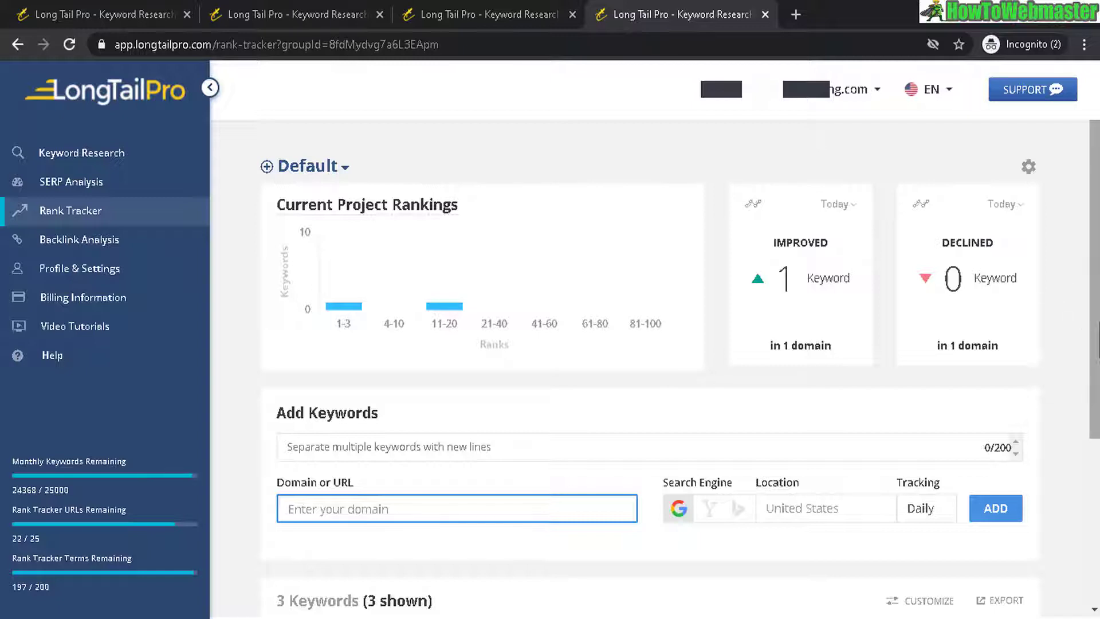
pyautogui.scroll(-5, 928, 450)
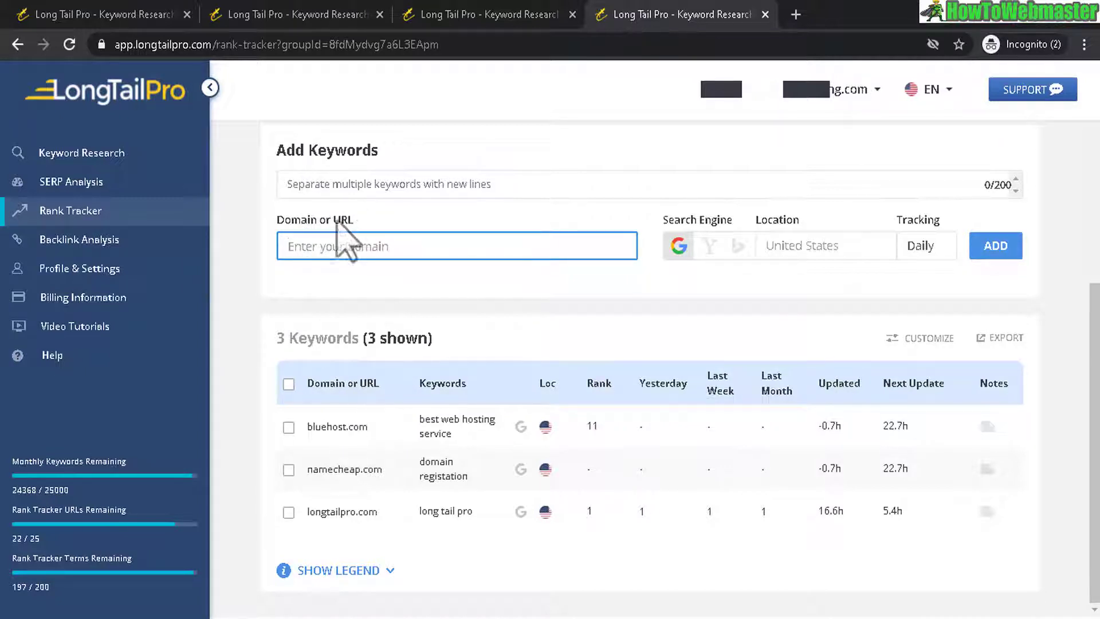
pyautogui.write('mywebsite.com')
pyautogui.hotkey('shift', 'Tab')
pyautogui.write('My keyword here')
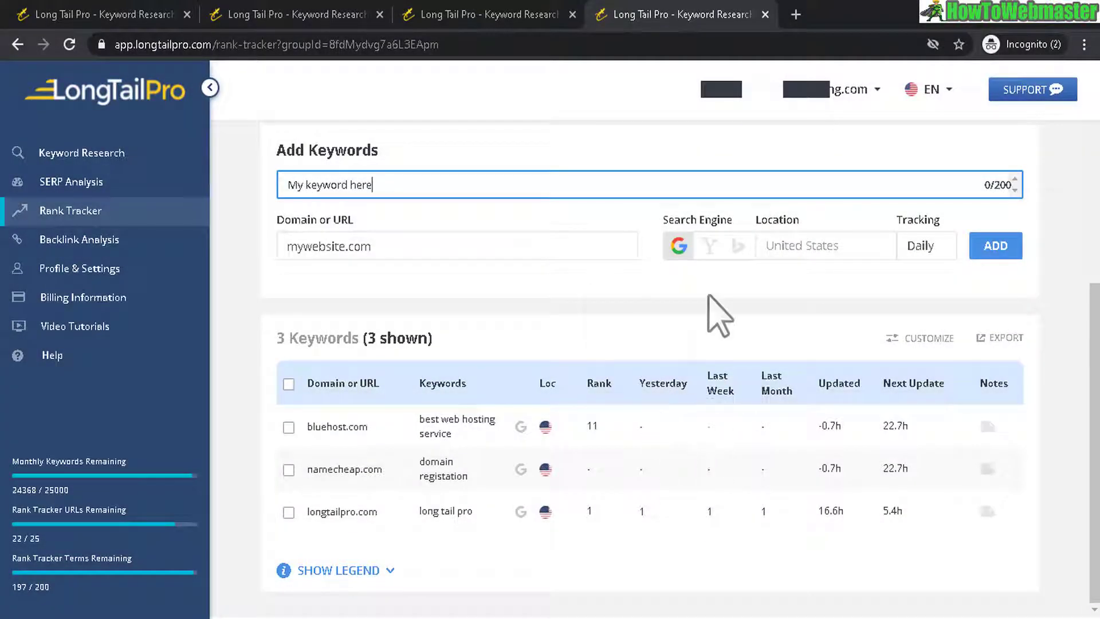
pyautogui.click(117, 4)
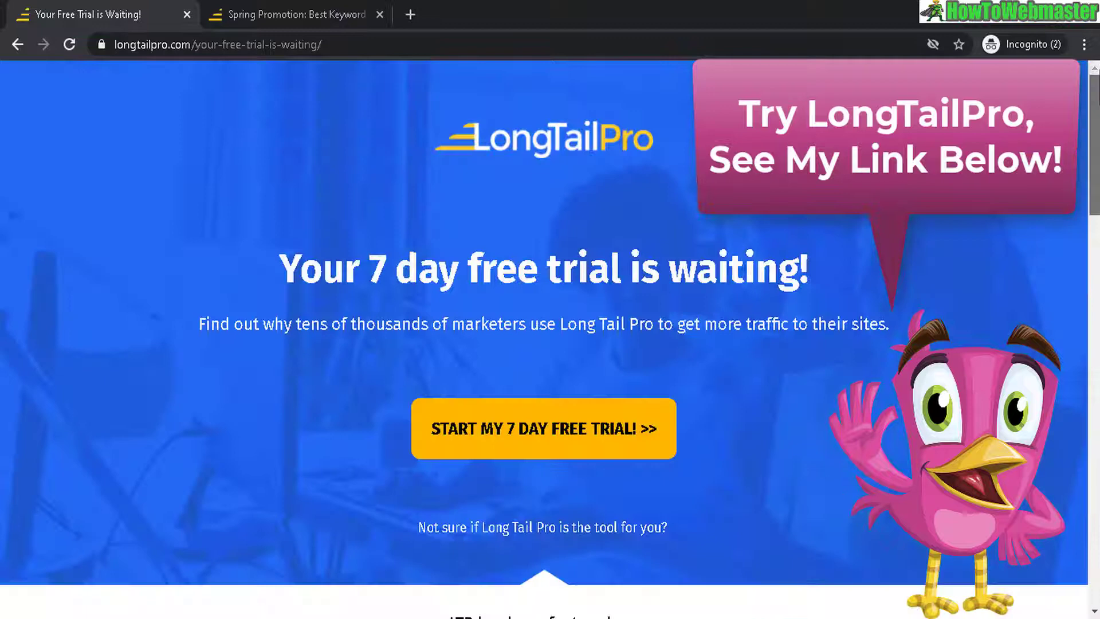
# Scroll the free-trial page down to the 'LTP has been featured on' logos, including Moz and Ahrefs.
pyautogui.scroll(-2, 813, 306)
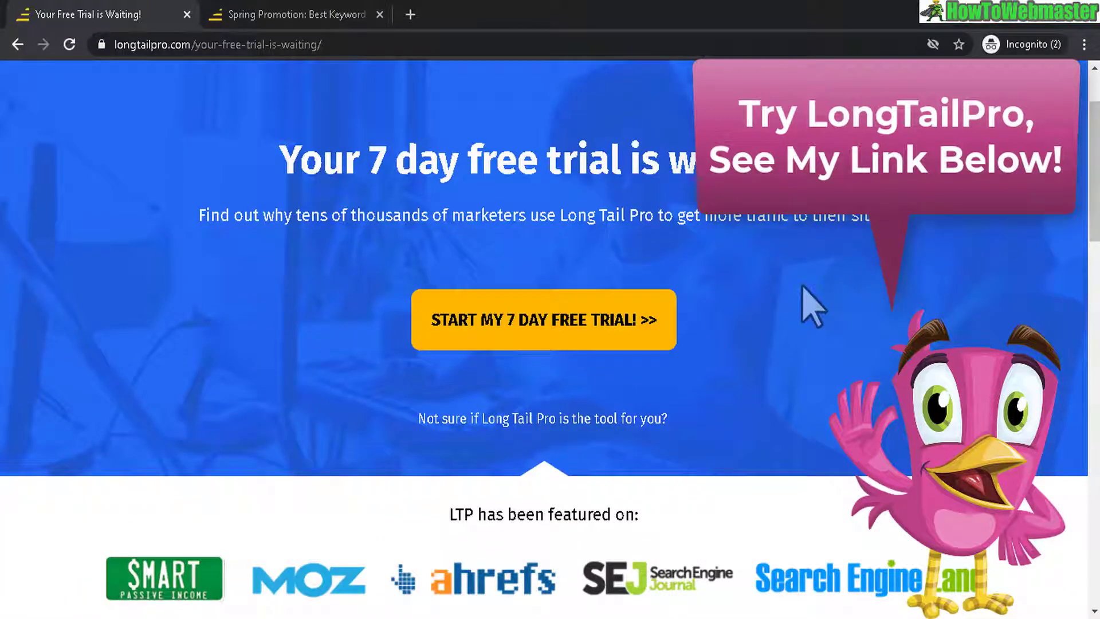